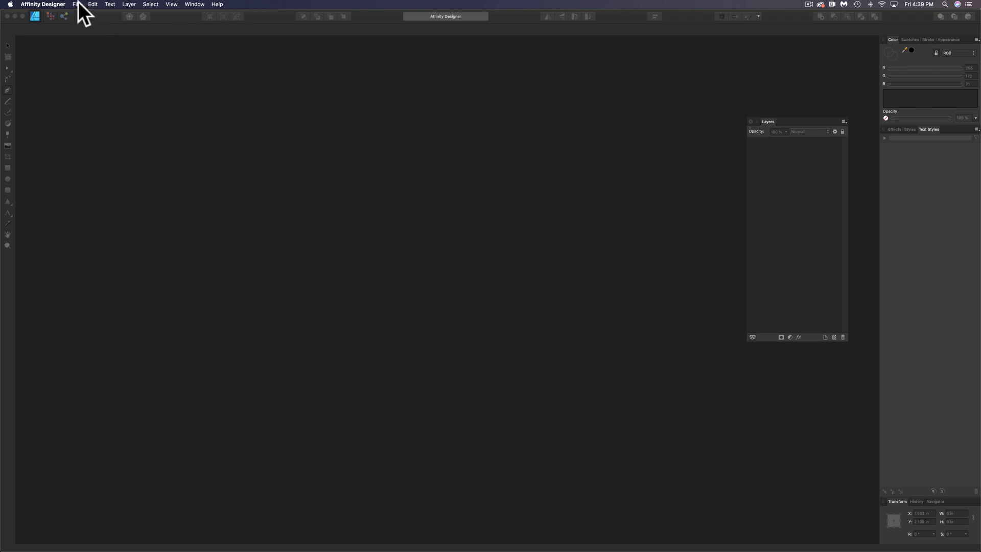
- Create a new 13.3 × 13.3 in document at 300 DPI in RGB/8
left_click(78, 2)
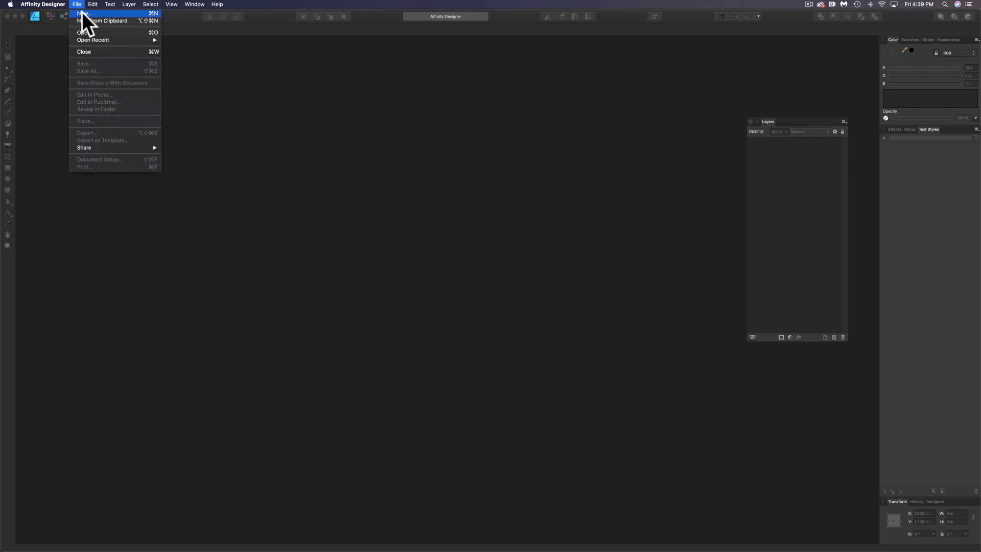
left_click(82, 12)
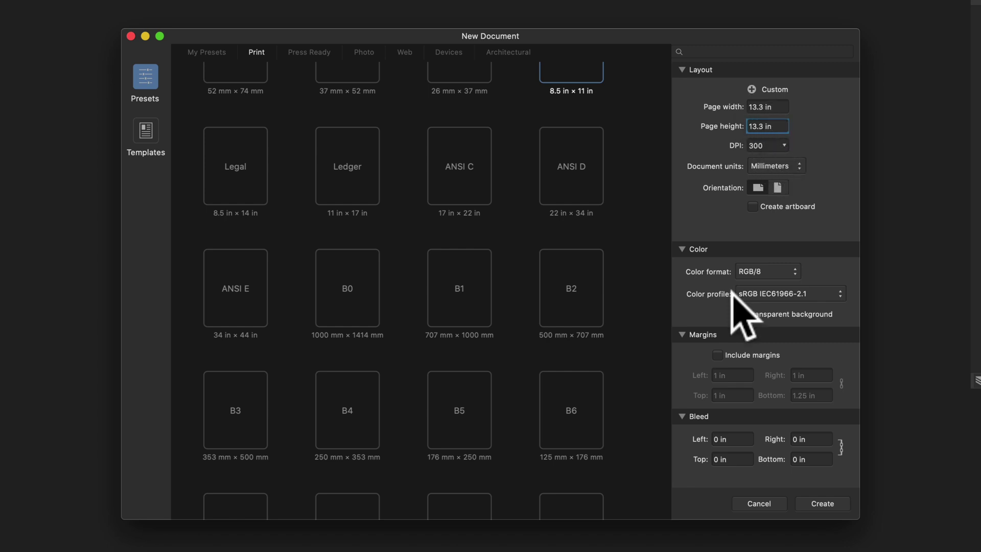
left_click(821, 503)
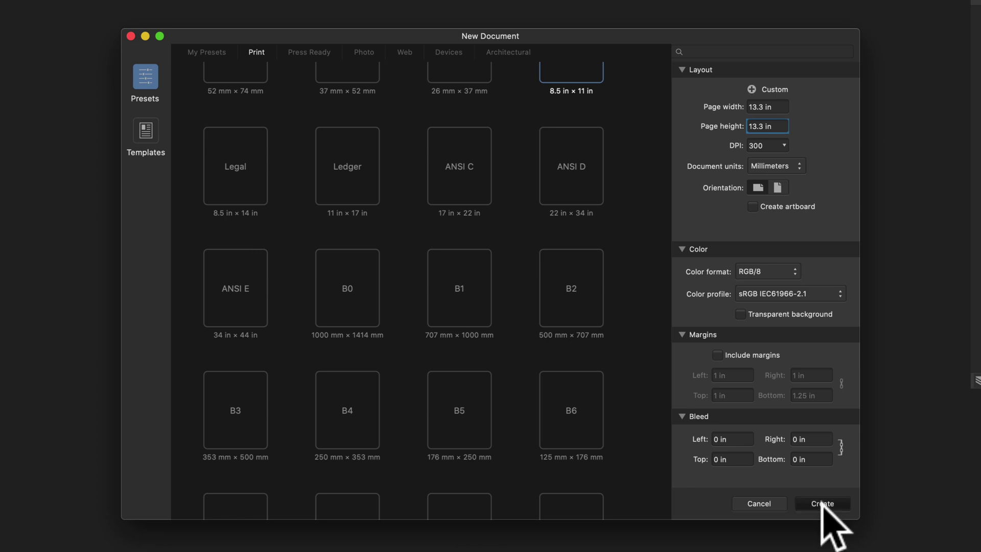
- Place the image Bronco.jpg on the page
left_click(78, 4)
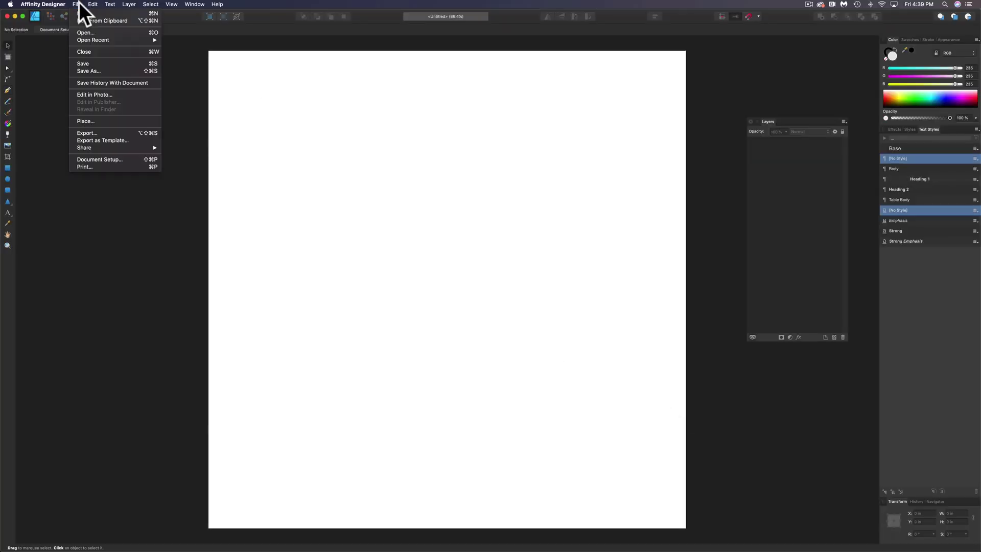
left_click(114, 121)
left_click(640, 174)
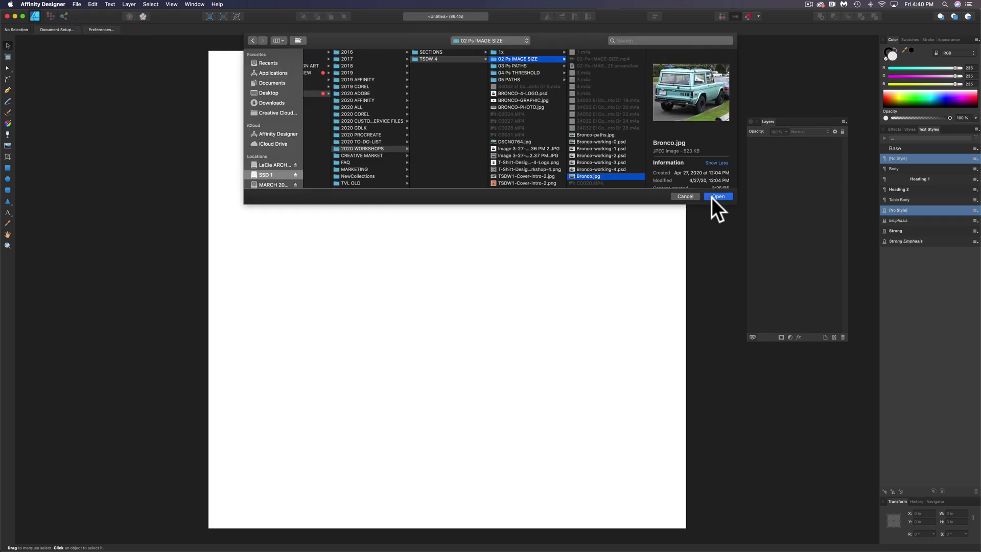
left_click(712, 197)
left_click(248, 169)
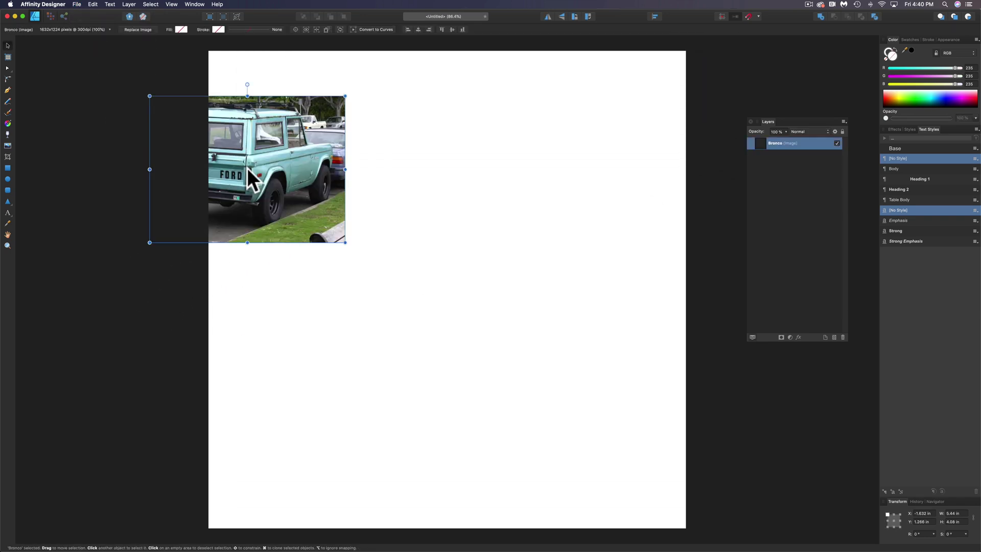
- Scale the placed photo to the full page width, about 13.25 in, and centre it vertically on the page
left_click_drag(241, 132, 298, 305)
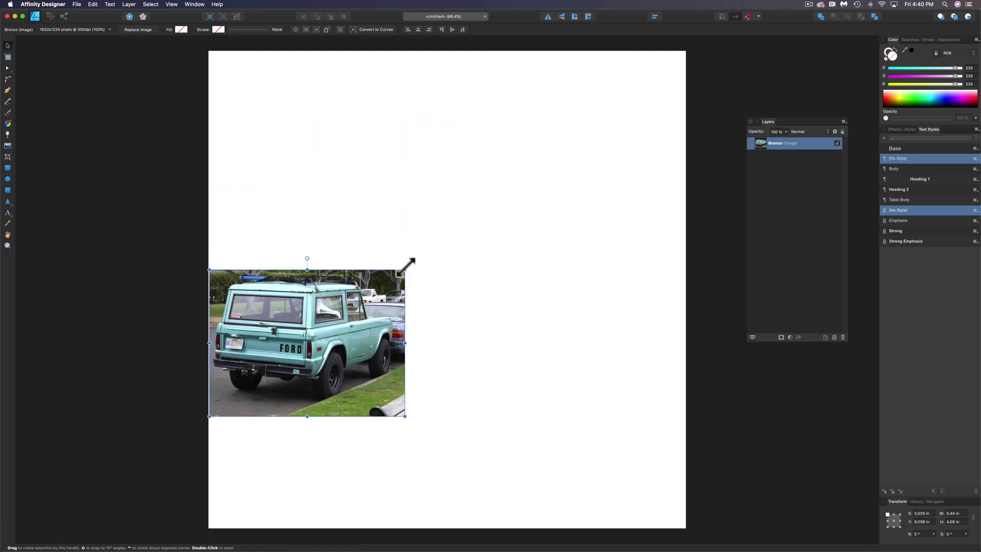
left_click_drag(416, 262, 684, 59)
left_click_drag(616, 95, 609, 155)
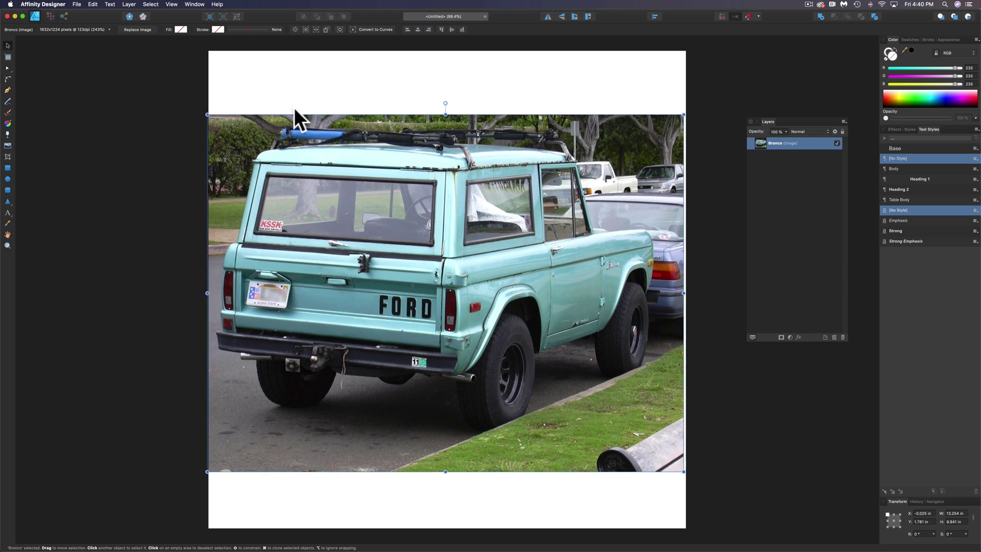
- Rasterize the placed Bronco image into a pixel layer
left_click(93, 4)
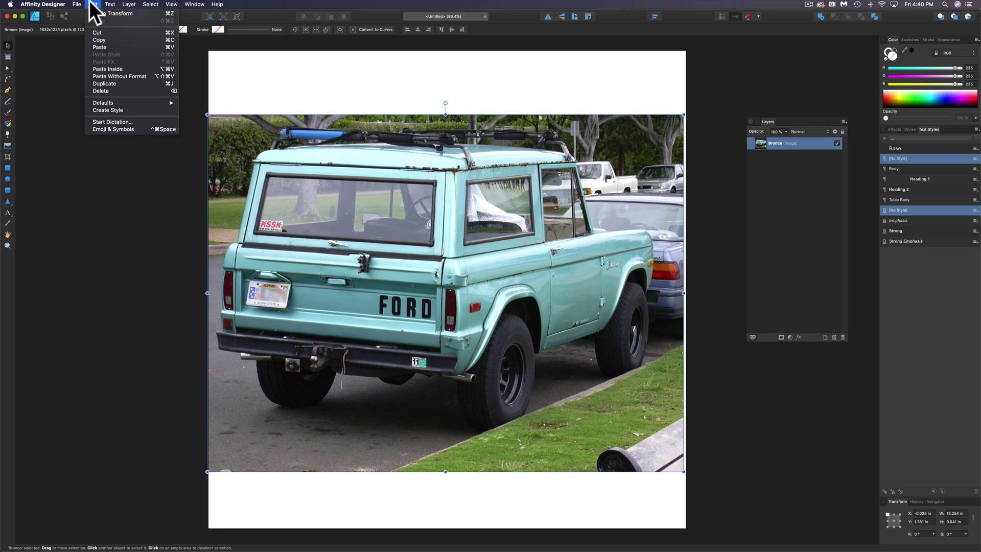
mouse_move(128, 5)
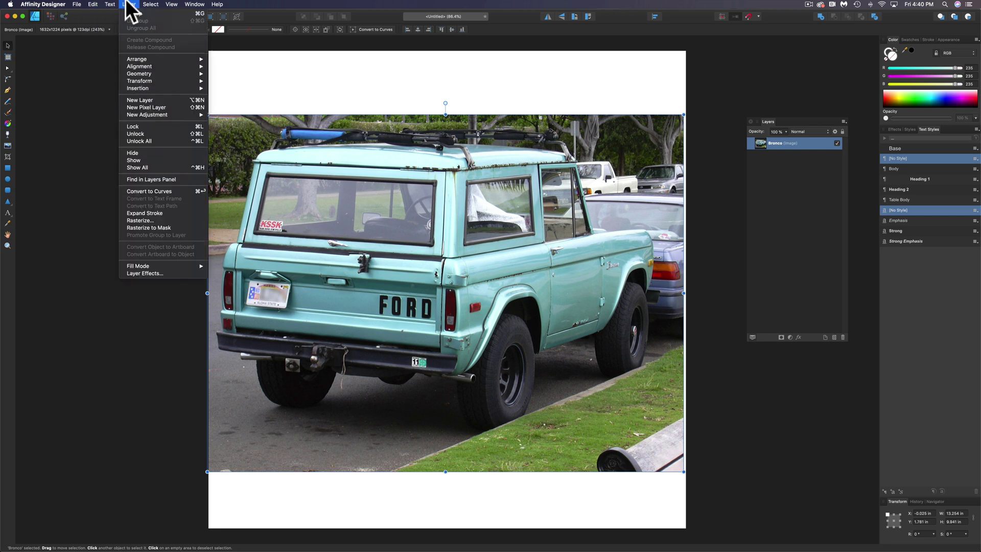
left_click(143, 219)
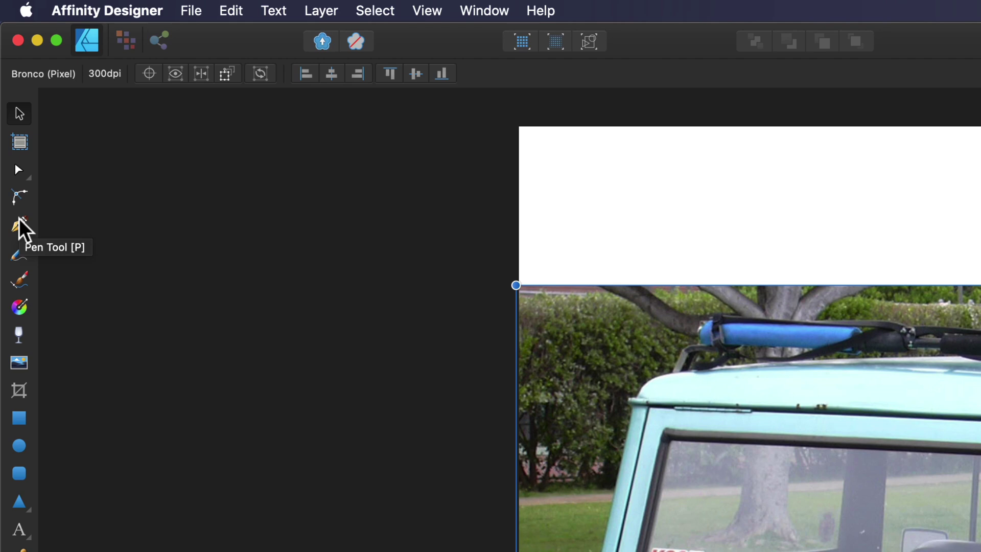
- Start a Pen tool outline of the truck at the outer edge of its front tire
left_click(20, 226)
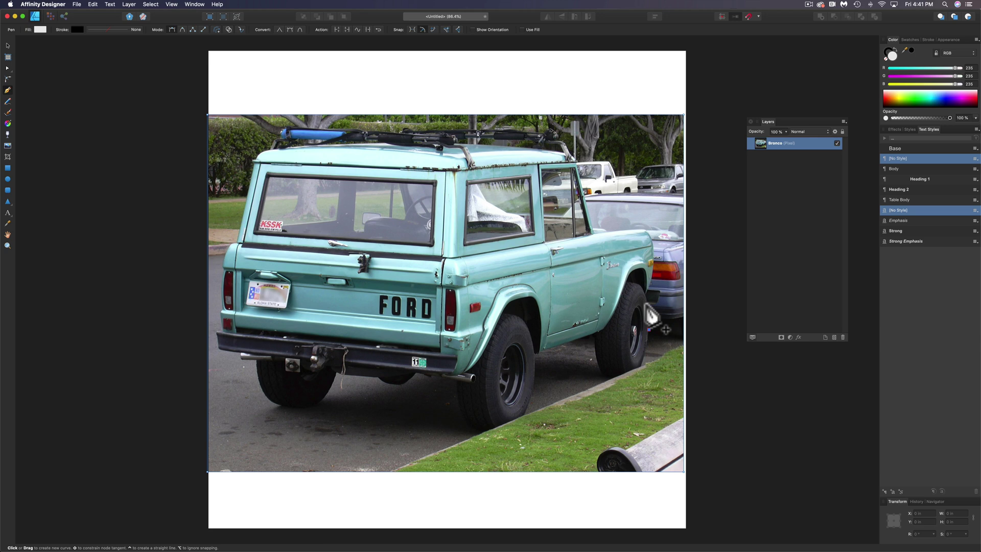
left_click_drag(649, 330, 647, 303)
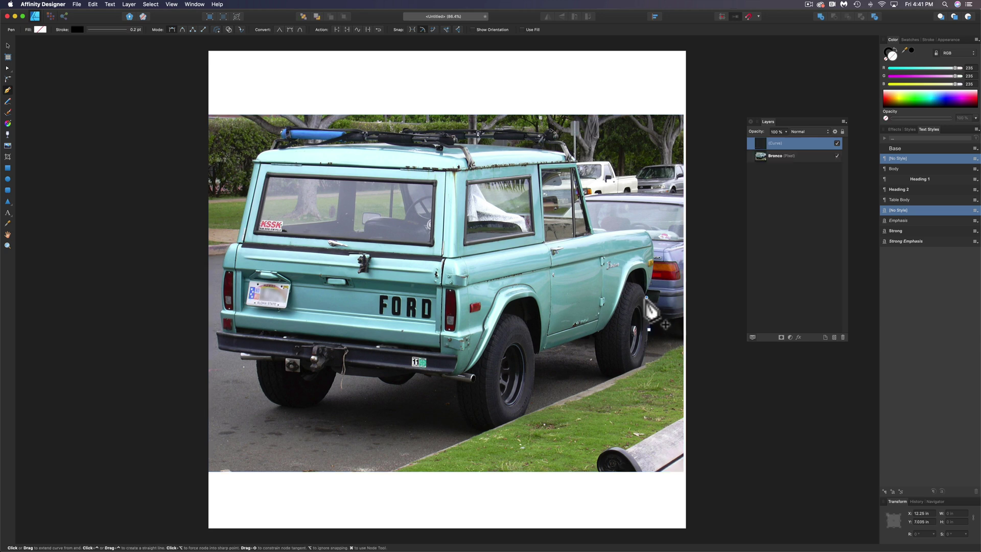
scroll(648, 307, "up", 3)
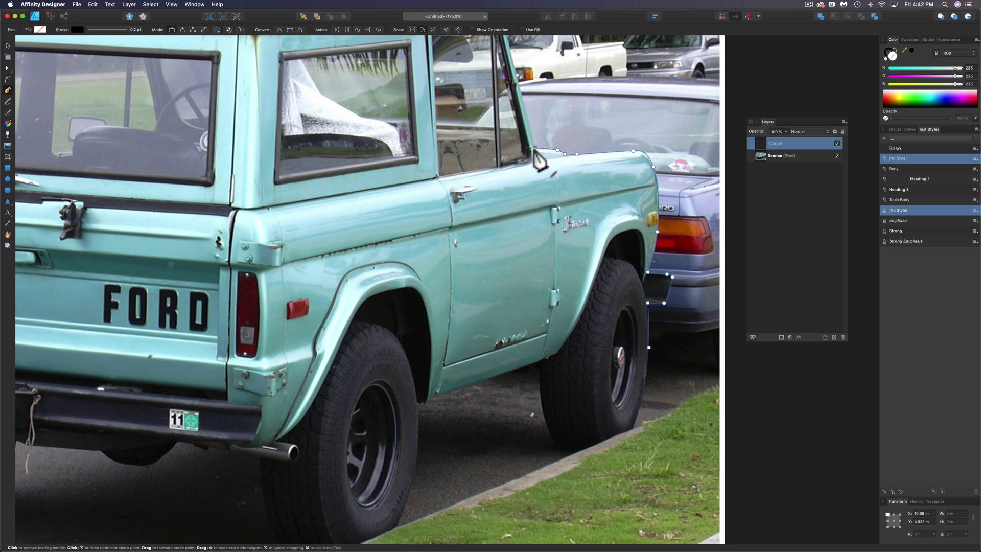
- Continue the truck outline along the top edge of the front half of the roof rack
scroll(558, 153, "up", 6)
scroll(558, 153, "left", 2)
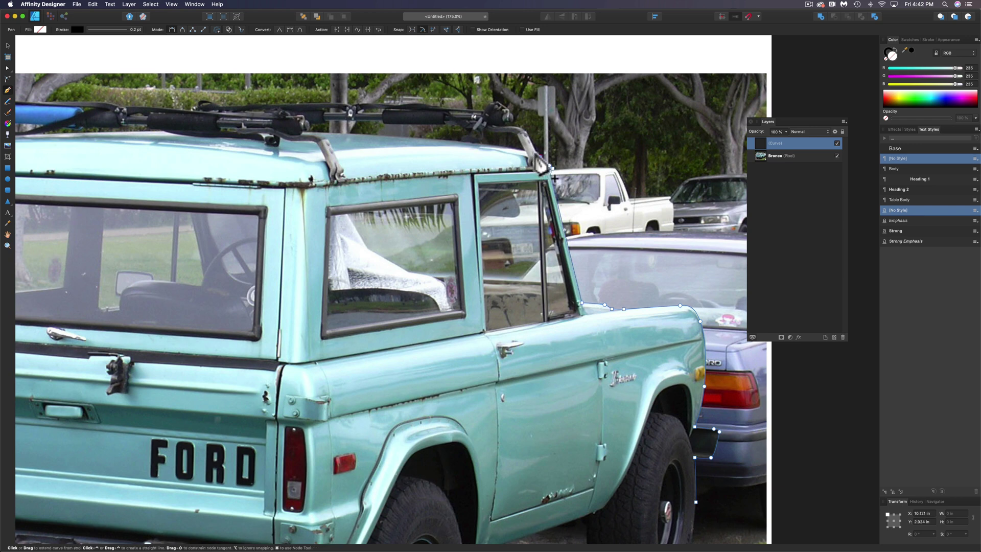
left_click_drag(500, 126, 495, 126)
scroll(495, 126, "up", 3)
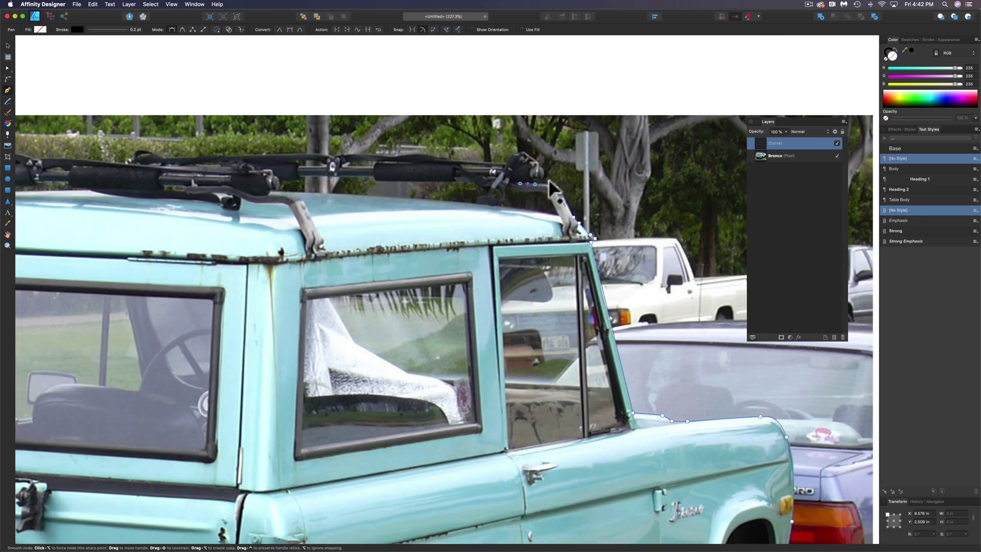
left_click_drag(553, 184, 544, 174)
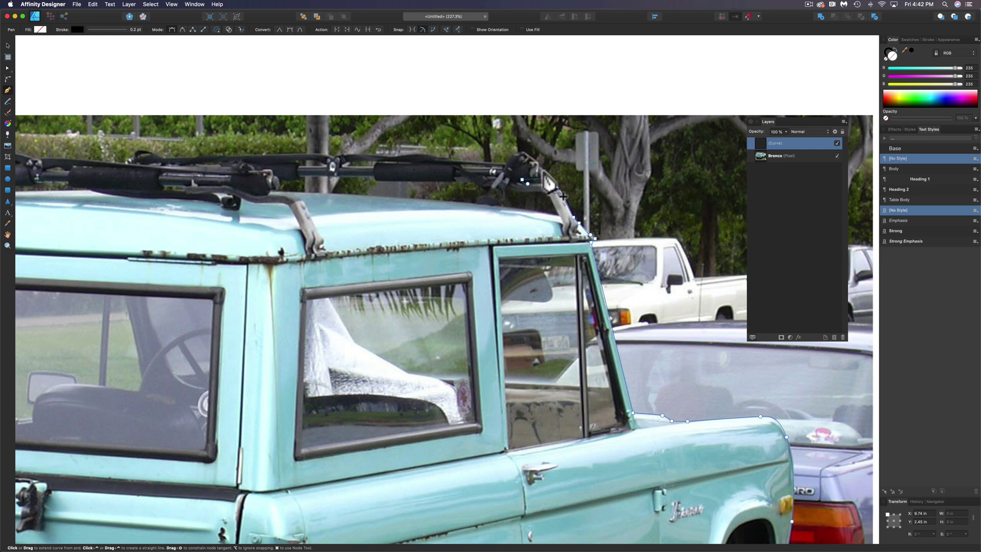
left_click(543, 170)
left_click_drag(449, 162, 446, 162)
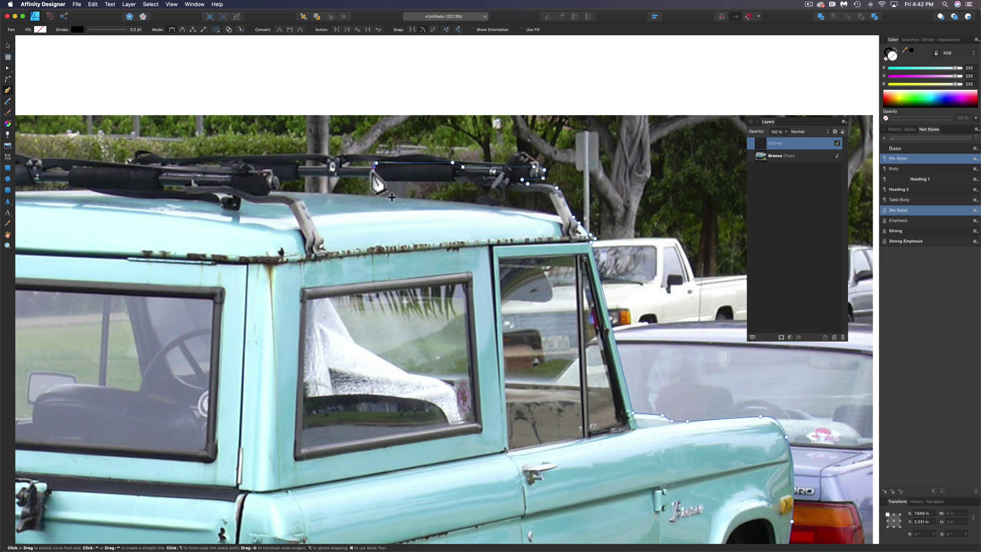
left_click(300, 166)
left_click_drag(296, 161, 291, 160)
- Extend the outline along the rest of the roof rack to the far end of the blue bundle
left_click_drag(292, 169, 552, 182)
left_click(422, 176)
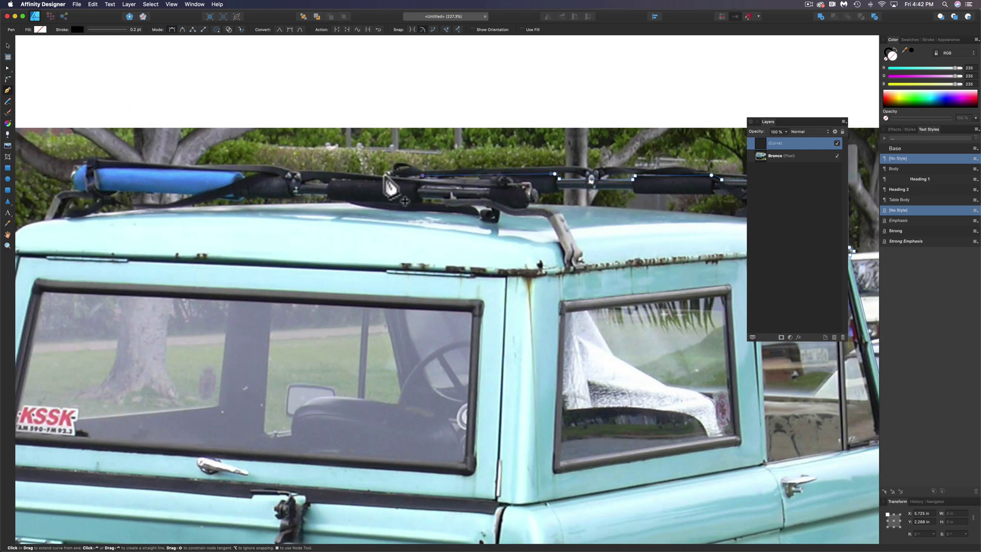
left_click(332, 182)
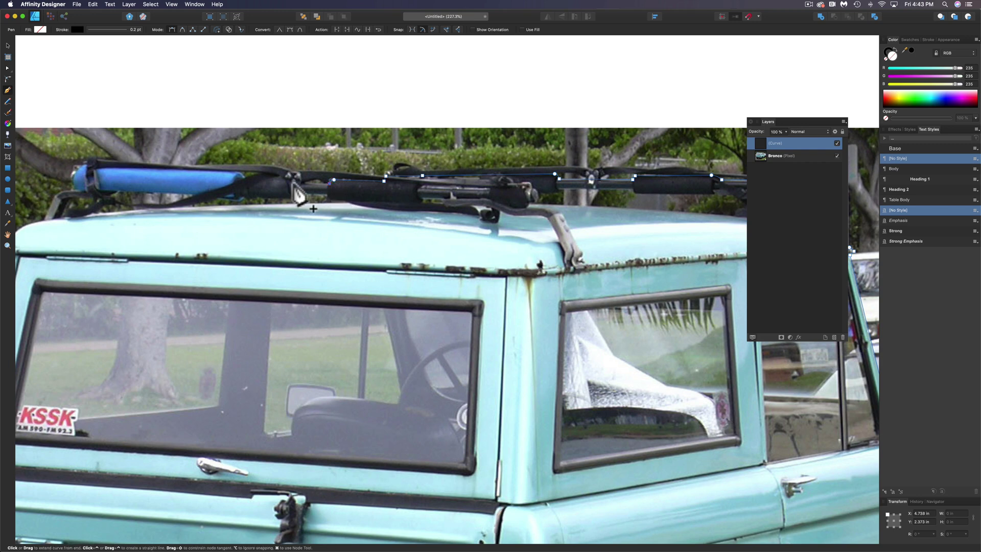
left_click(289, 179)
left_click(244, 177)
left_click(81, 169)
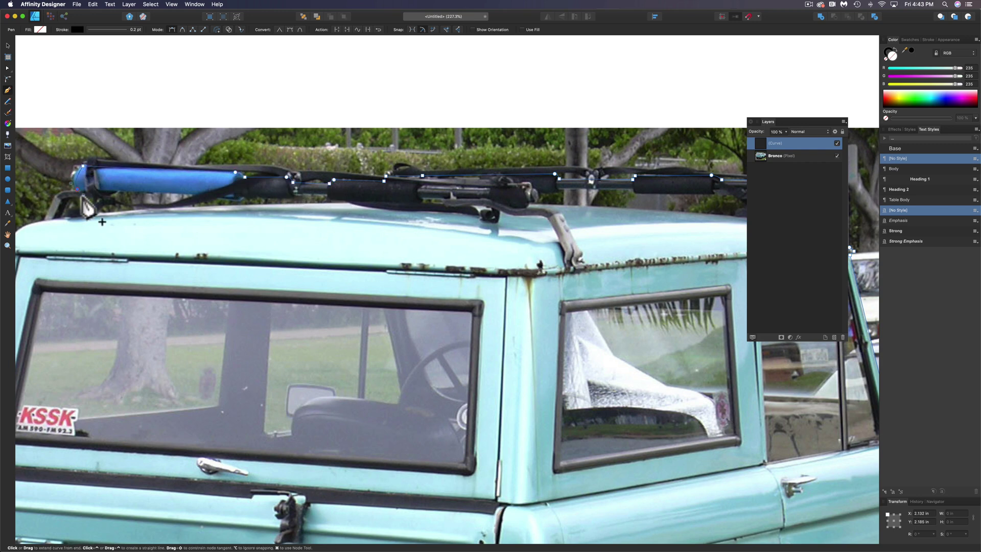
- Trace the outline down the rack's rear leg and around the rear corner of the roof
left_click_drag(79, 193, 446, 173)
left_click(56, 195)
left_click(44, 220)
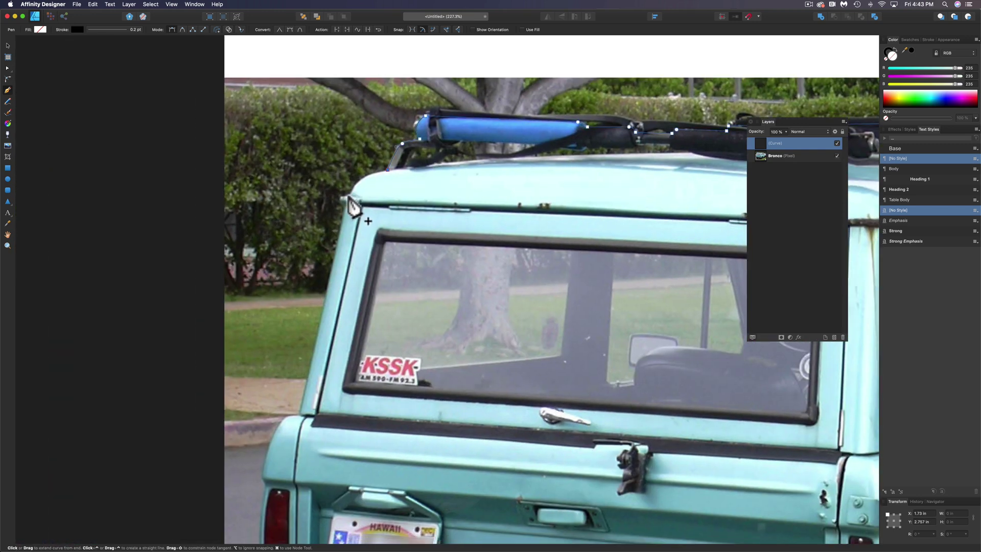
left_click_drag(349, 196, 340, 217)
left_click(341, 197)
left_click(341, 204)
left_click(346, 207)
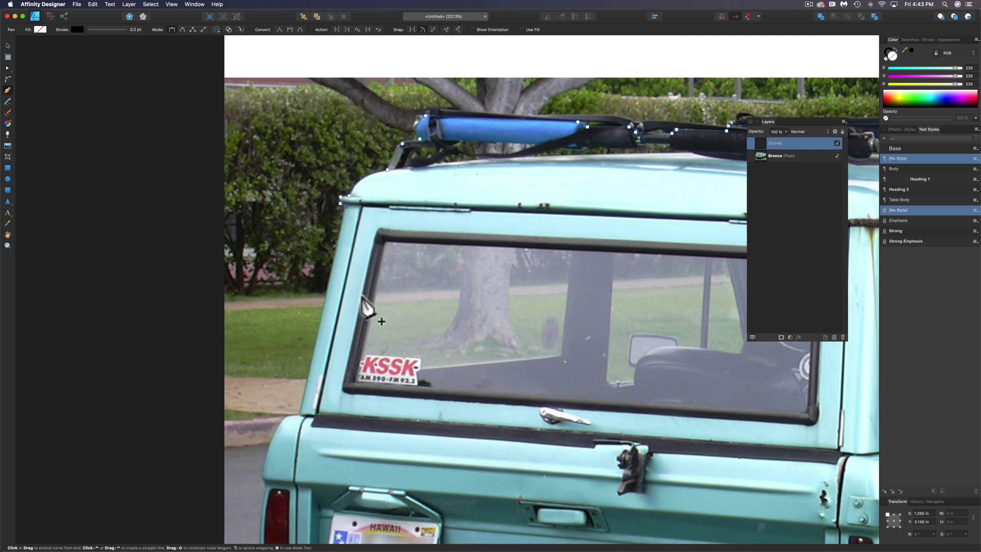
- Trace the outline down past the tail light and the red reflector to the end of the rear bumper
scroll(288, 431, "down", 5)
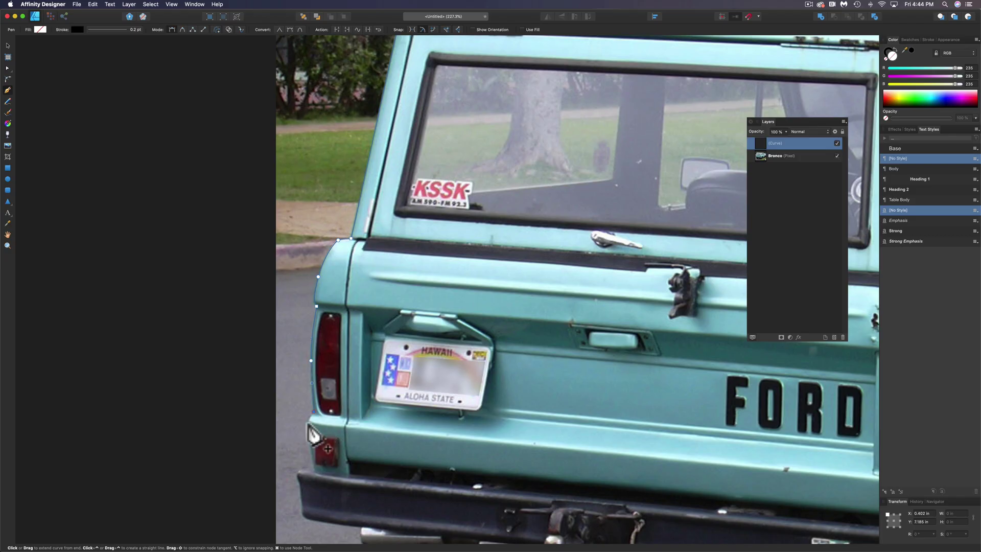
left_click_drag(308, 423, 308, 427)
left_click(314, 468)
left_click(299, 483)
- Trace the outline under the bumper end, around the protruding pipe and down the side of the rear tire
scroll(307, 460, "down", 5)
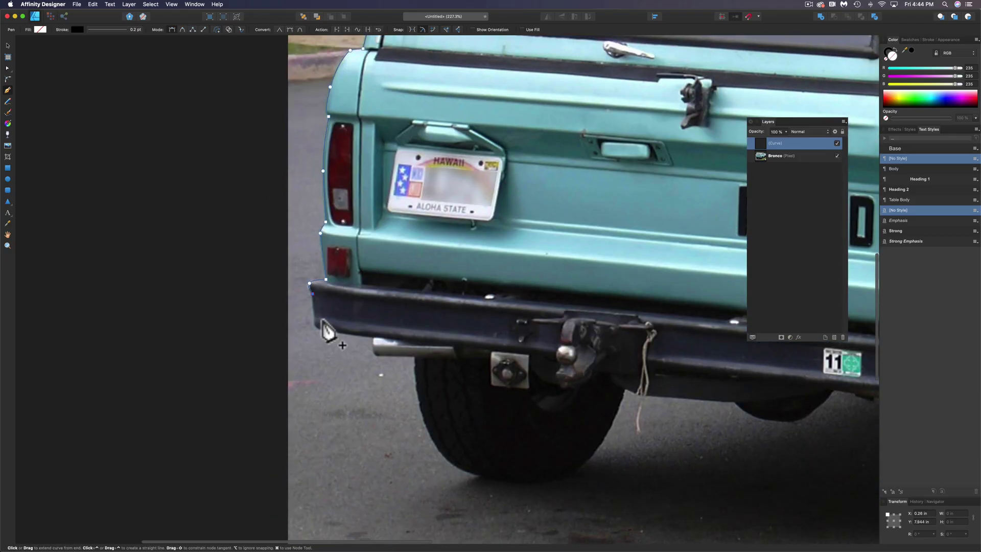
left_click(373, 338)
left_click_drag(376, 355, 380, 358)
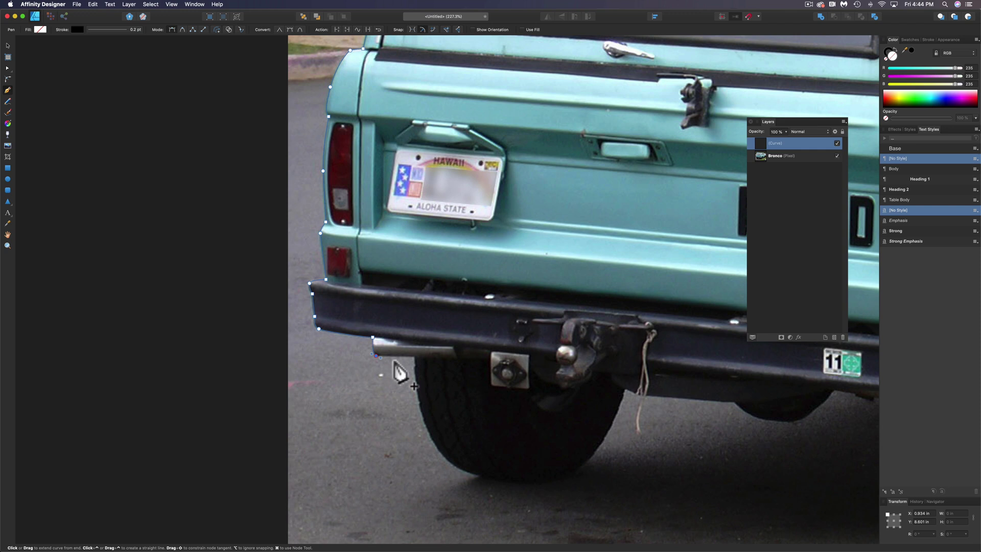
left_click(415, 357)
scroll(424, 454, "up", 1)
left_click_drag(435, 447, 456, 474)
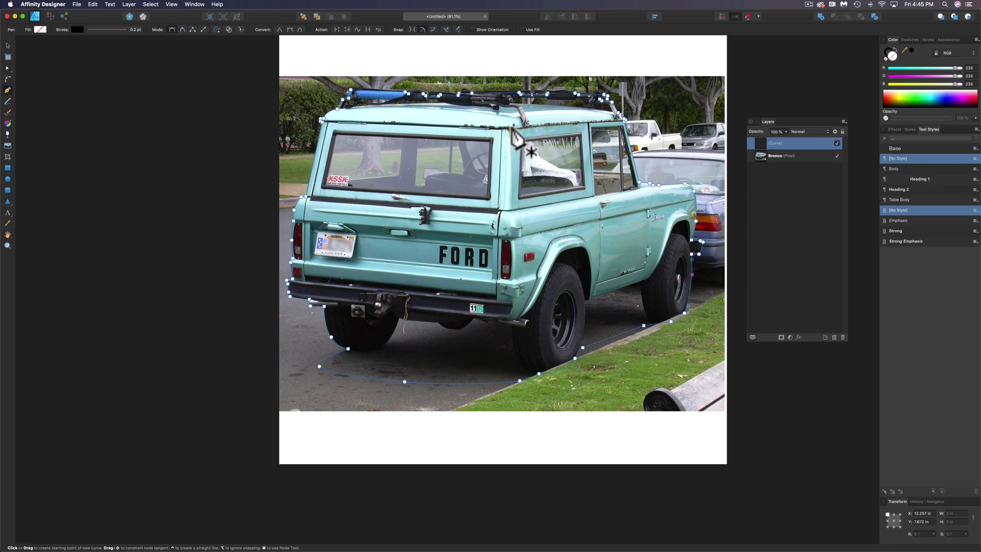
- Draw a second Pen tool curve around the gap between the roof and the front part of the roof rack
scroll(562, 92, "up", 5)
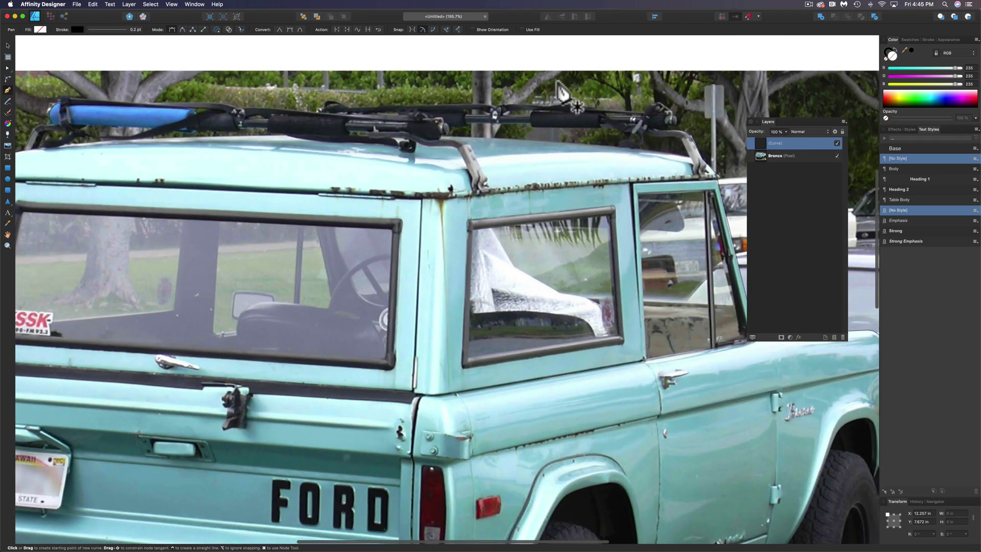
scroll(562, 92, "up", 3)
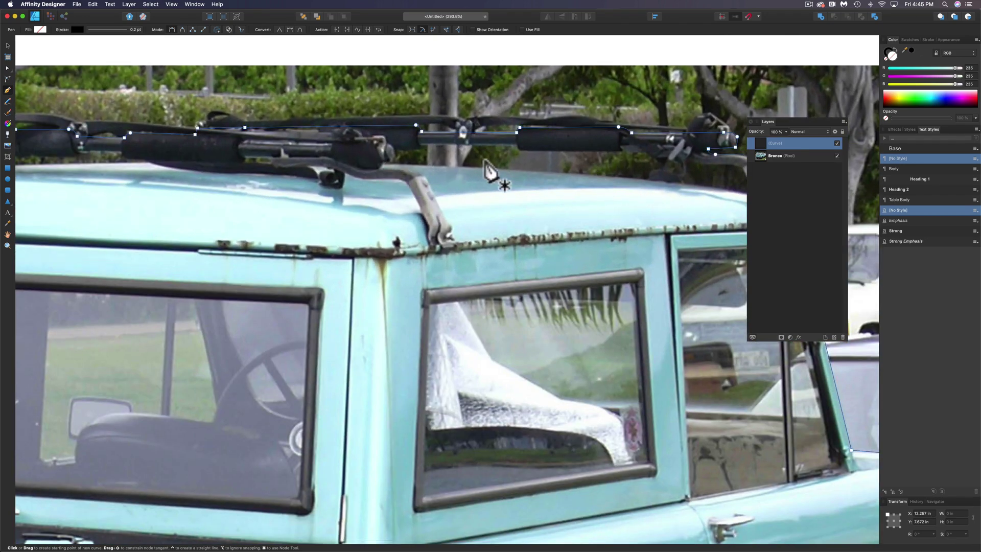
left_click_drag(661, 159, 569, 158)
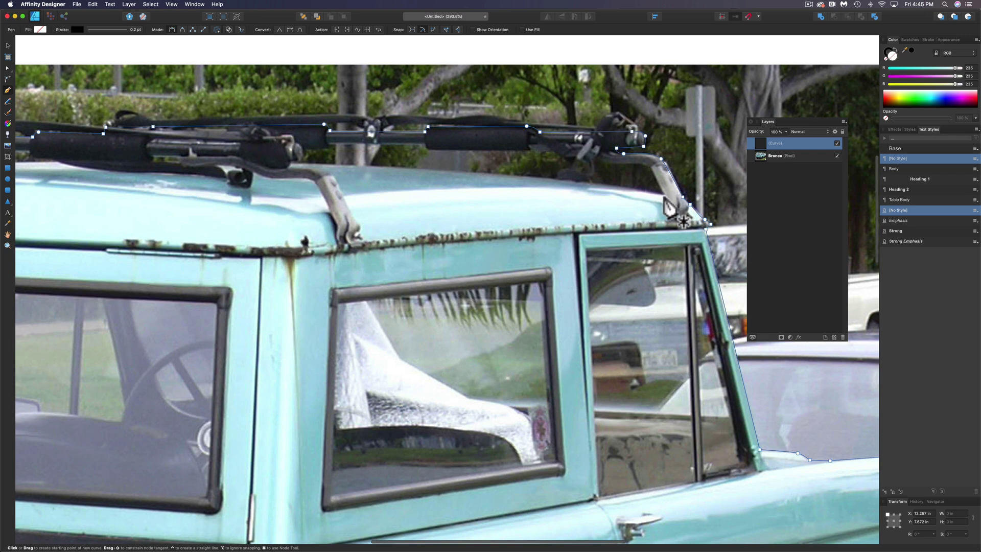
left_click(664, 193)
left_click(649, 167)
left_click(612, 163)
left_click(581, 156)
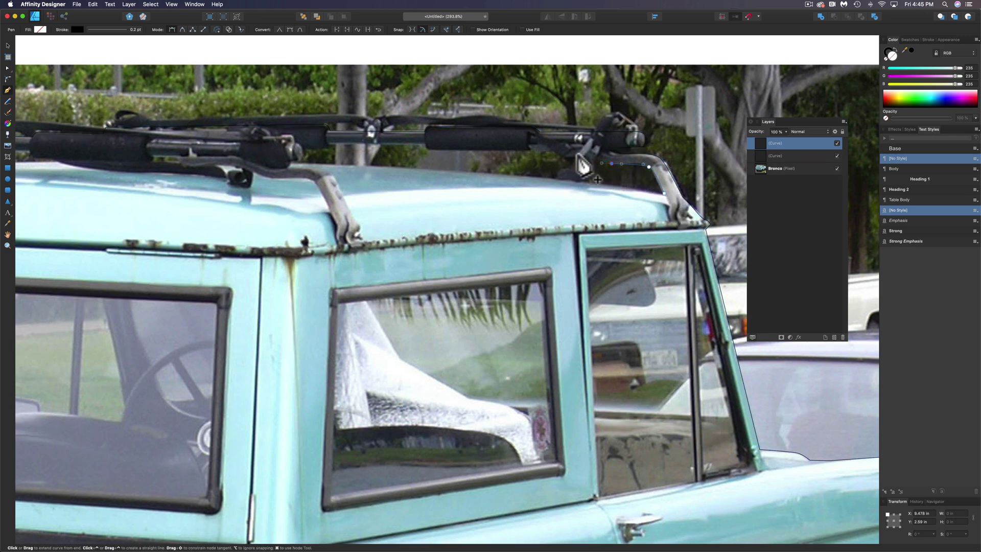
left_click(563, 156)
left_click(549, 148)
left_click(533, 147)
left_click(529, 151)
left_click(665, 193)
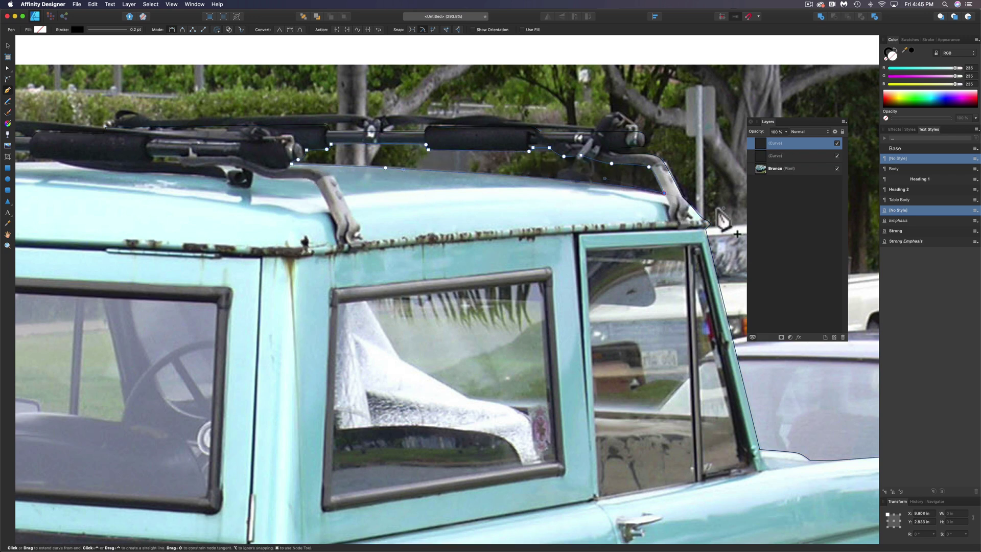
- Draw a third Pen tool curve around the gap under the rear part of the roof rack
scroll(714, 206, "left", 7)
left_click(430, 161)
left_click(408, 159)
left_click(399, 152)
left_click(356, 152)
left_click(350, 157)
left_click(290, 155)
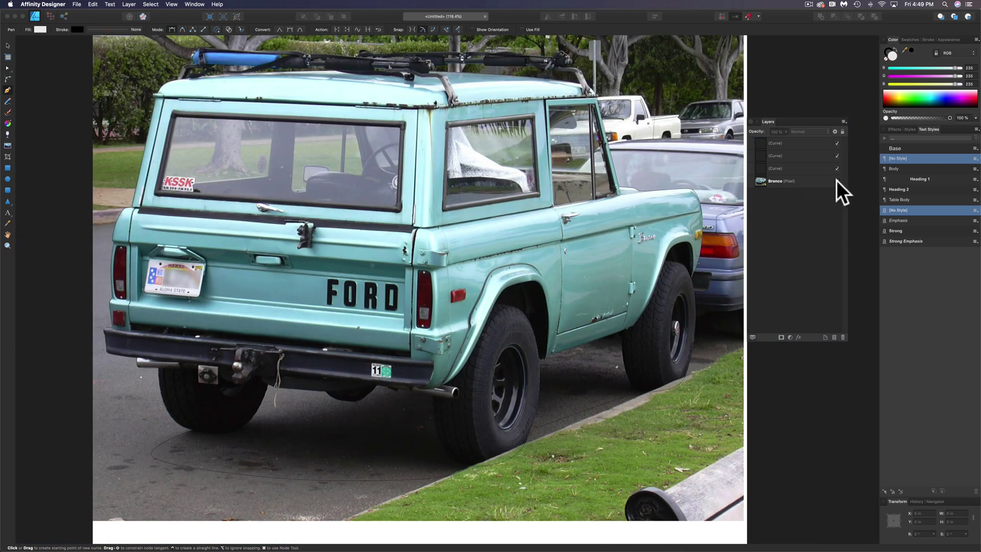
- Hide the Bronco photo and toggle the two roof-rack gap curves off and on to inspect the outlines
left_click(836, 181)
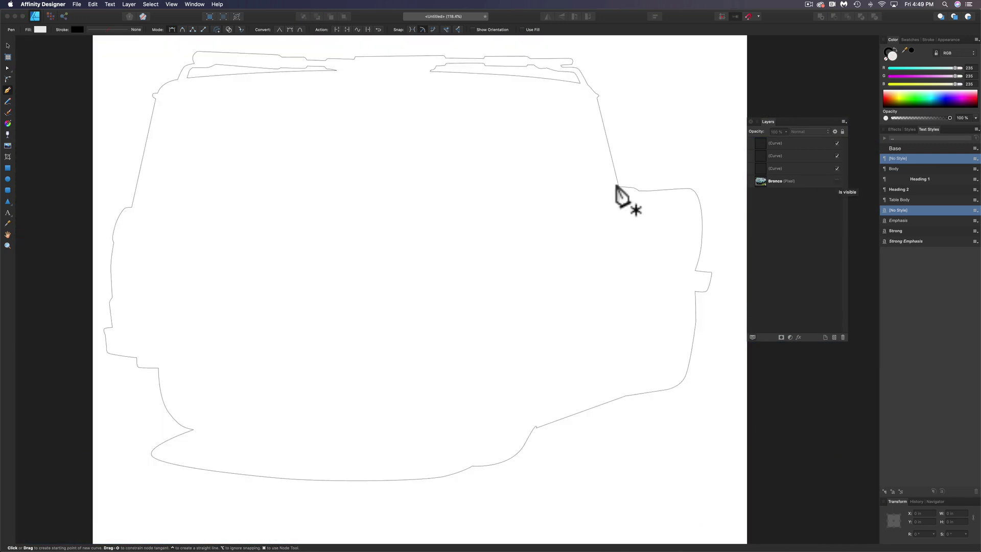
left_click(837, 143)
left_click(837, 156)
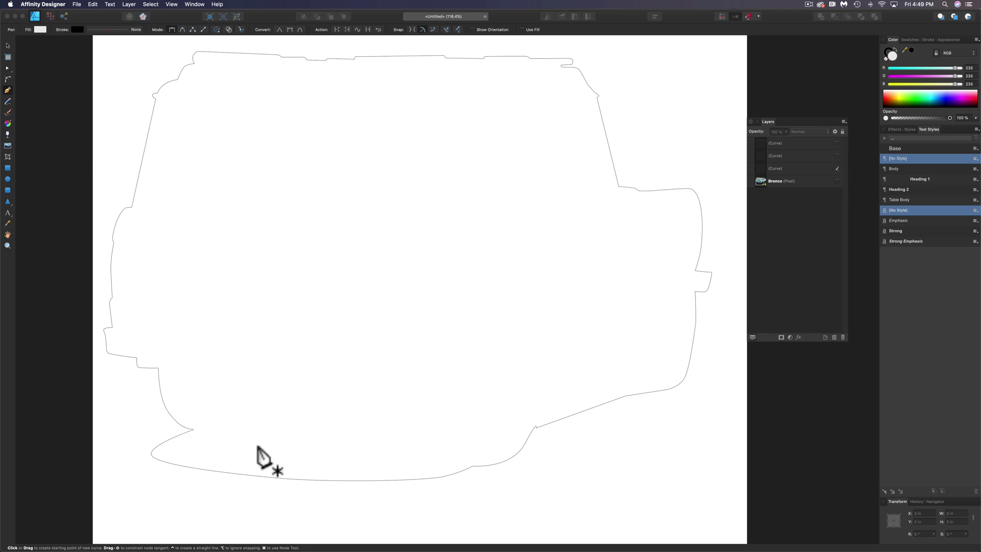
left_click(836, 153)
left_click(837, 143)
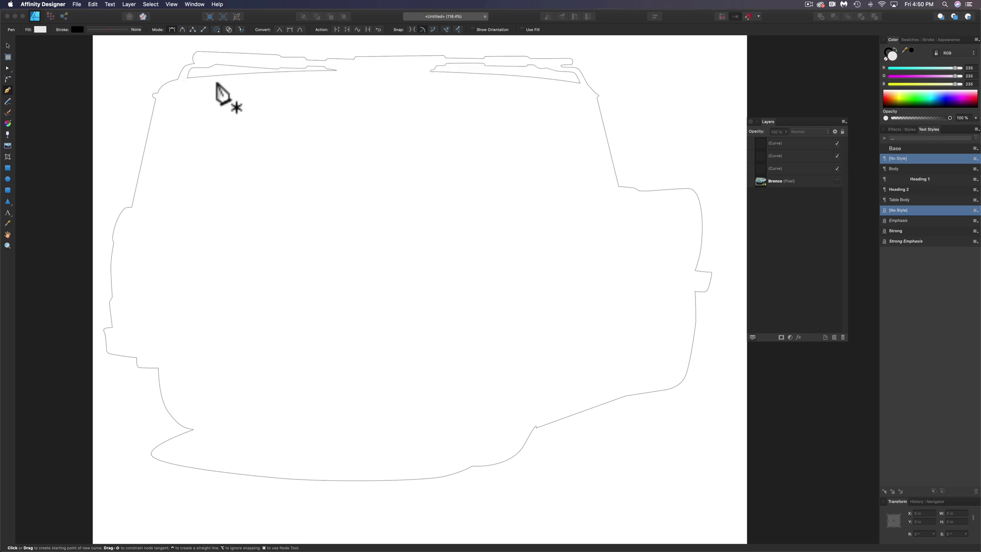
- Select all three curve layers and combine them into one compound curves object
left_click(806, 143)
left_click(805, 168, "shift")
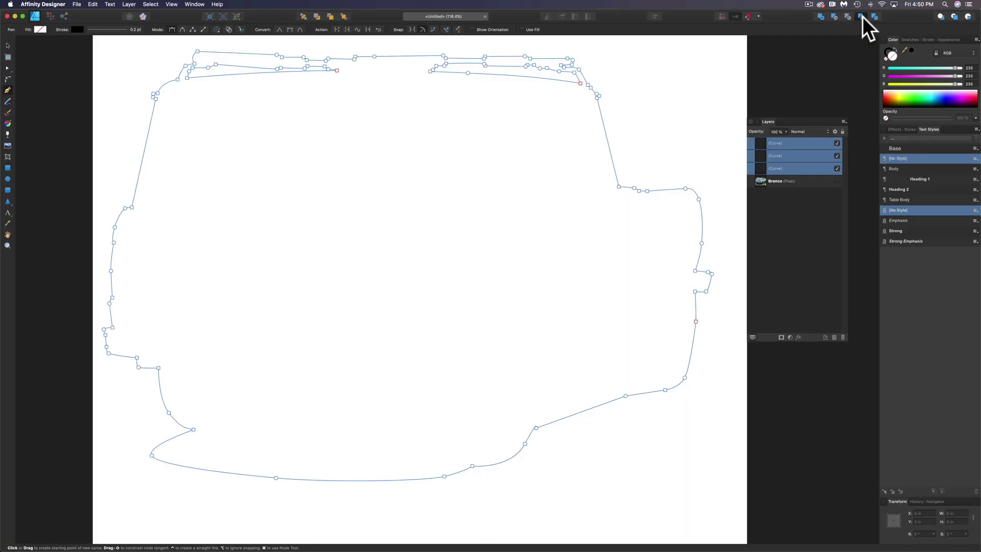
left_click(747, 19)
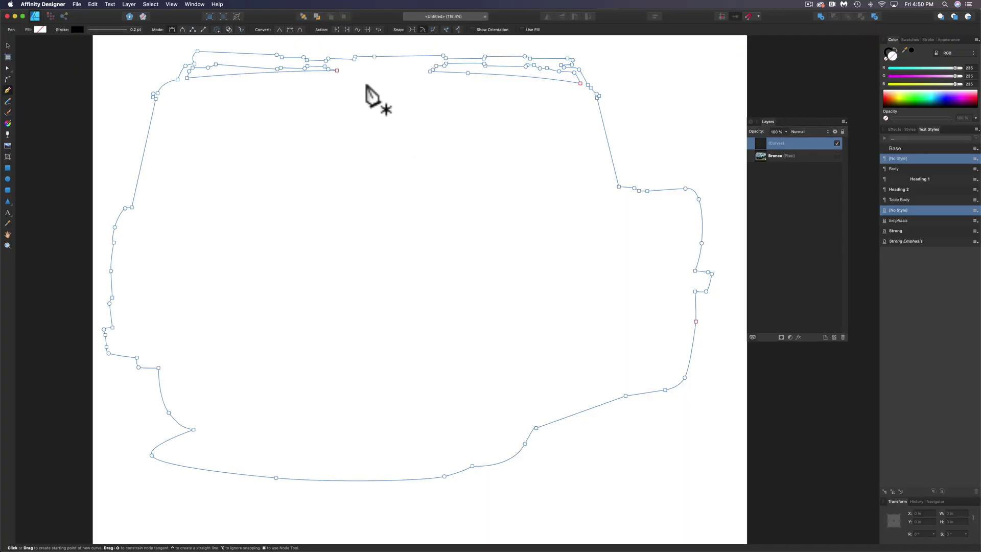
- Show the Bronco photo again and nest it inside the combined curves layer to clip out the background
left_click(837, 155)
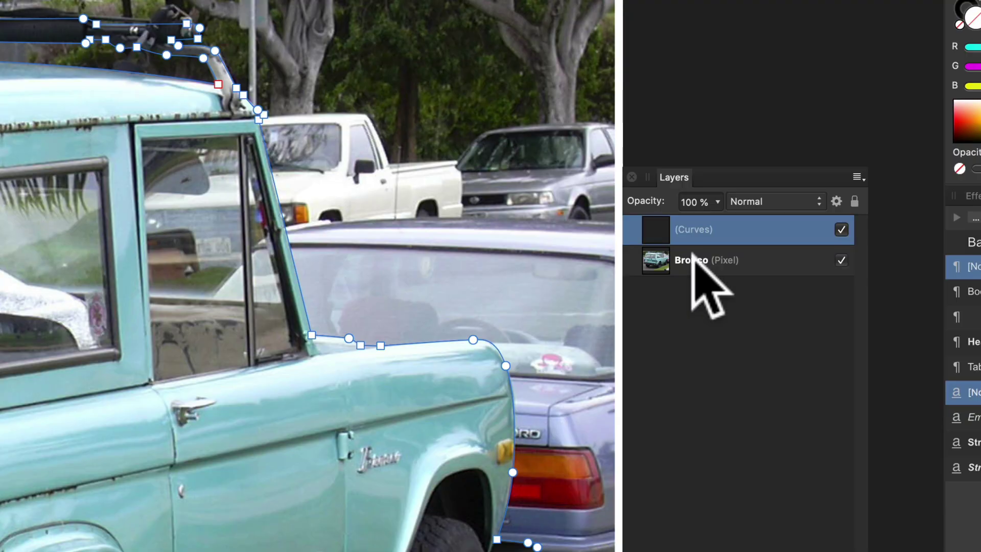
left_click_drag(777, 157, 776, 147)
left_click_drag(692, 237, 693, 236)
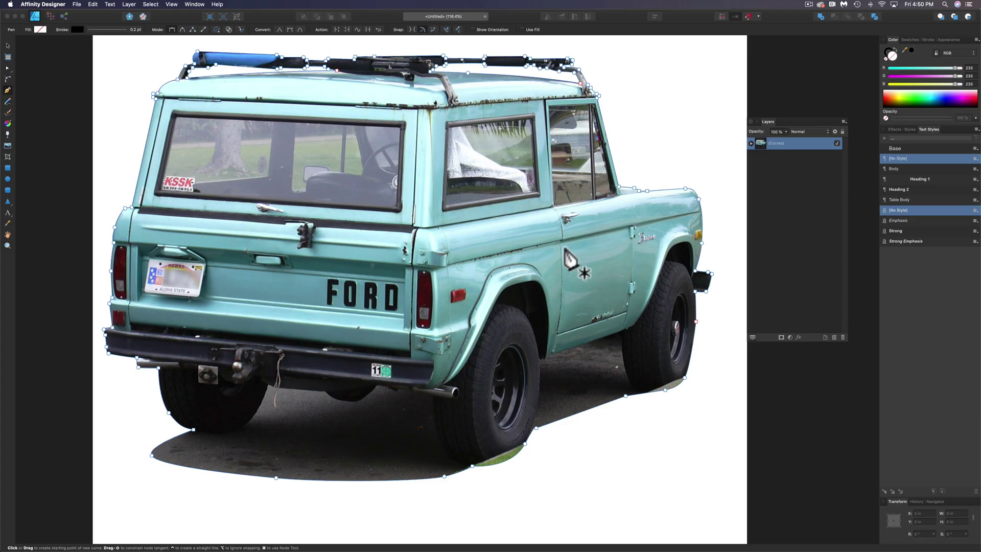